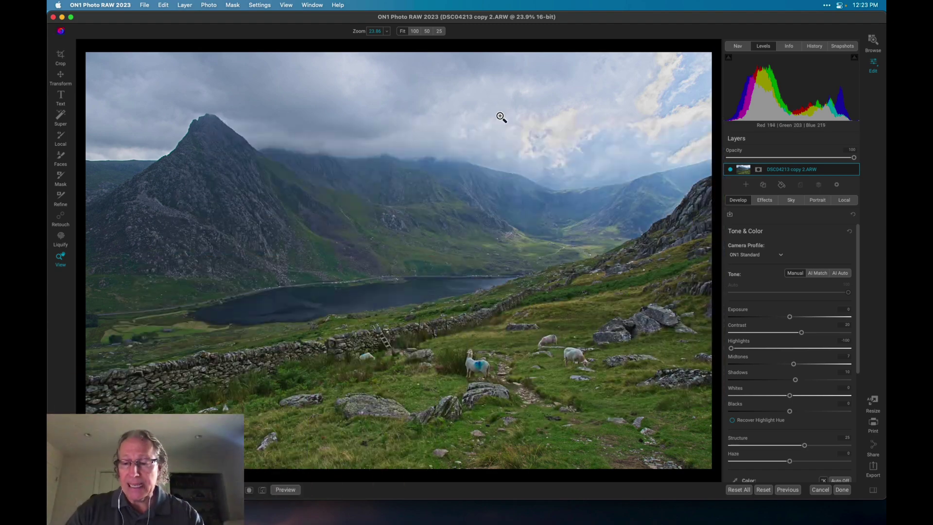
# - Compare the edit with the original using backslash, then pick Retouch and show its Mode list
pyautogui.press('\\')
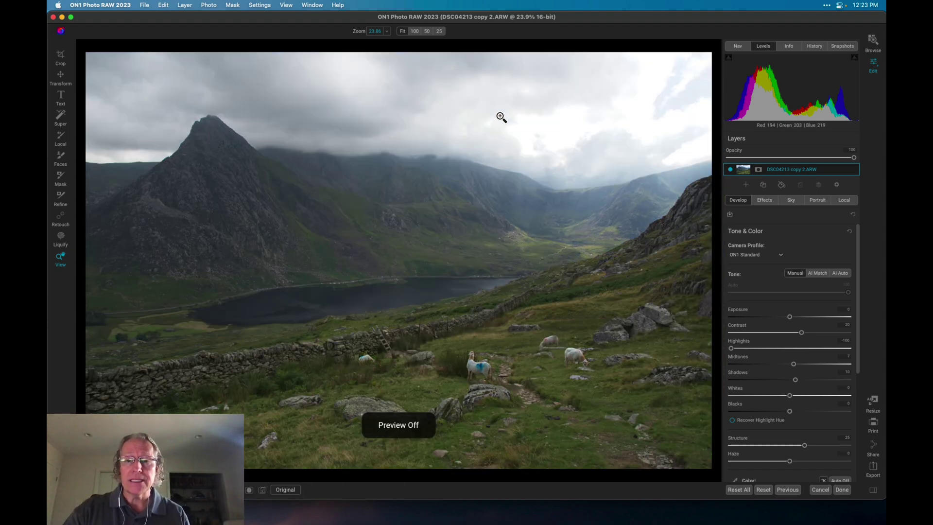
pyautogui.press('\\')
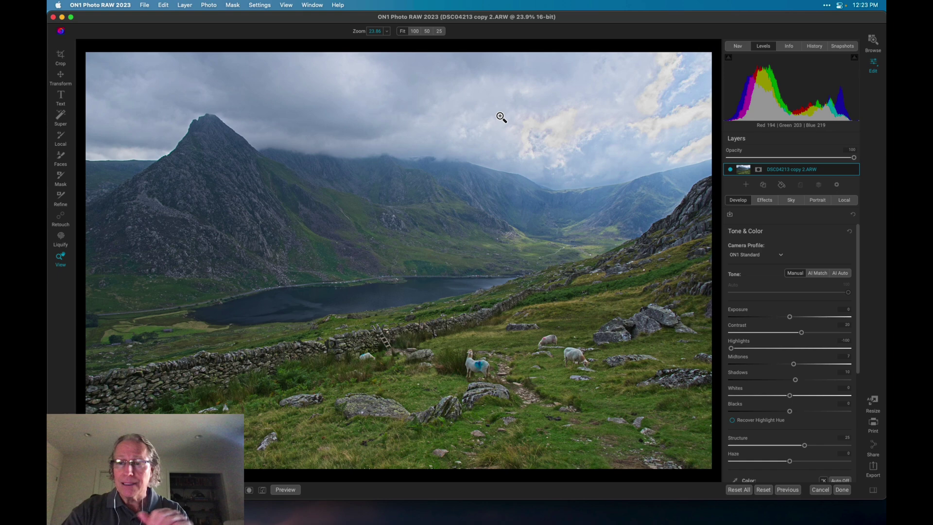
pyautogui.click(61, 219)
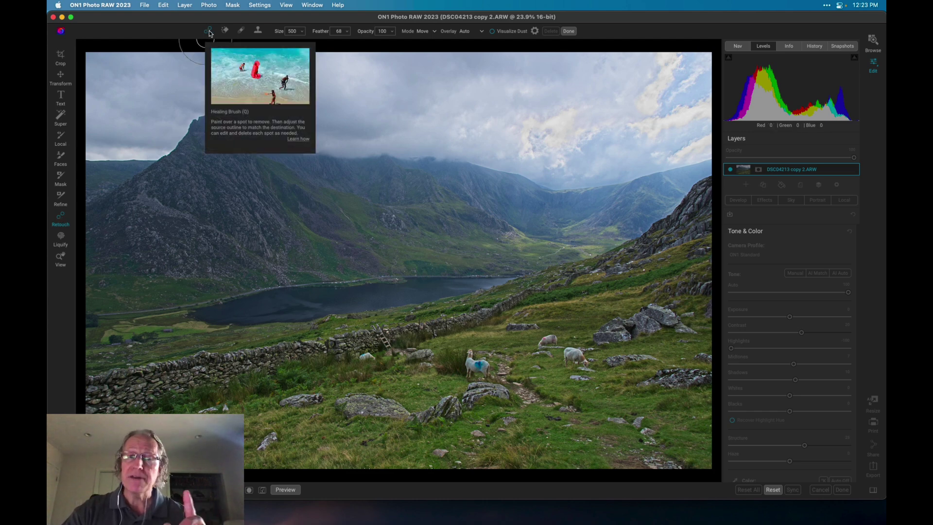
pyautogui.click(423, 31)
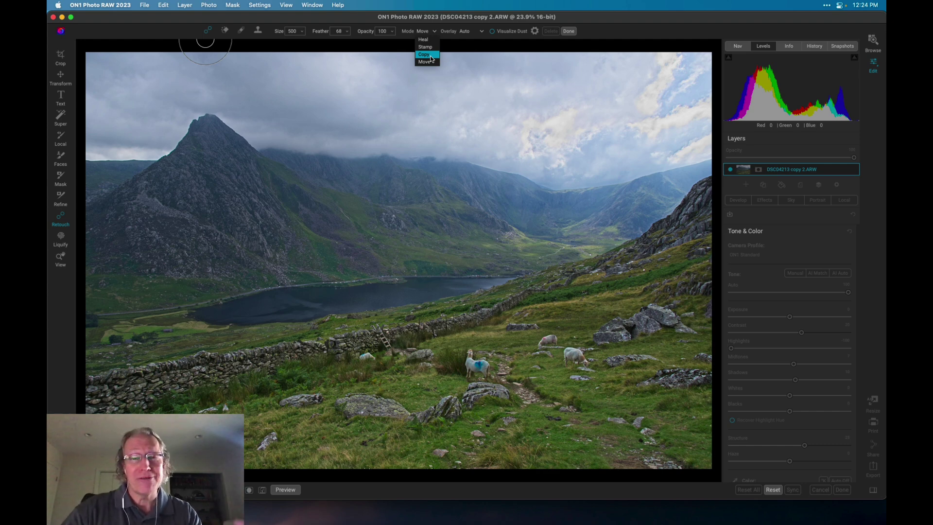
# - Set Retouch to Copy mode and copy the grey rock into the lower foreground grass
pyautogui.click(424, 55)
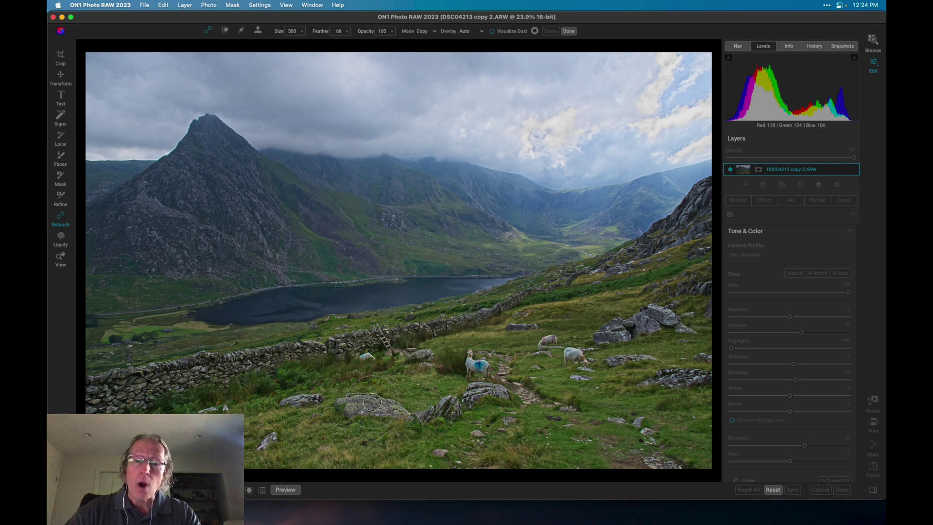
pyautogui.moveTo(336, 401); pyautogui.dragTo(400, 413)
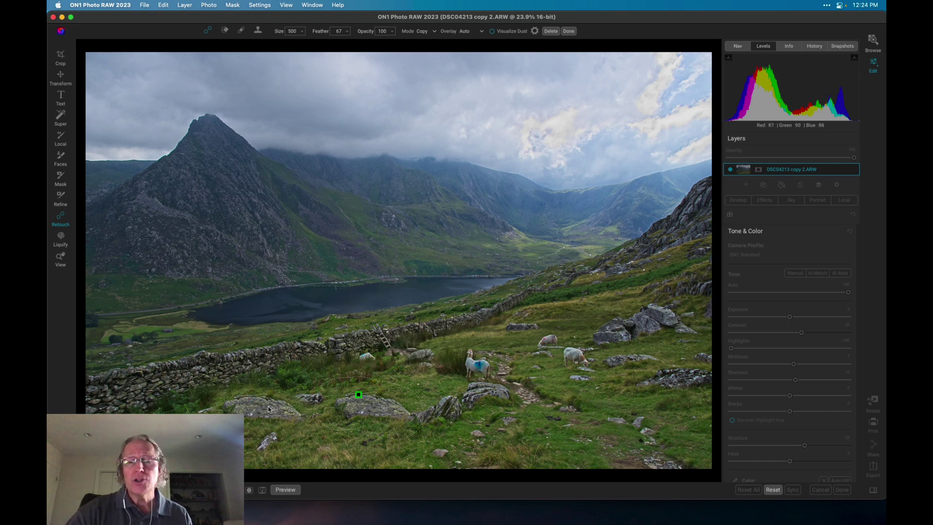
pyautogui.moveTo(247, 396)
pyautogui.mouseDown()
pyautogui.moveTo(431, 386)
pyautogui.moveTo(516, 436)
pyautogui.mouseUp()
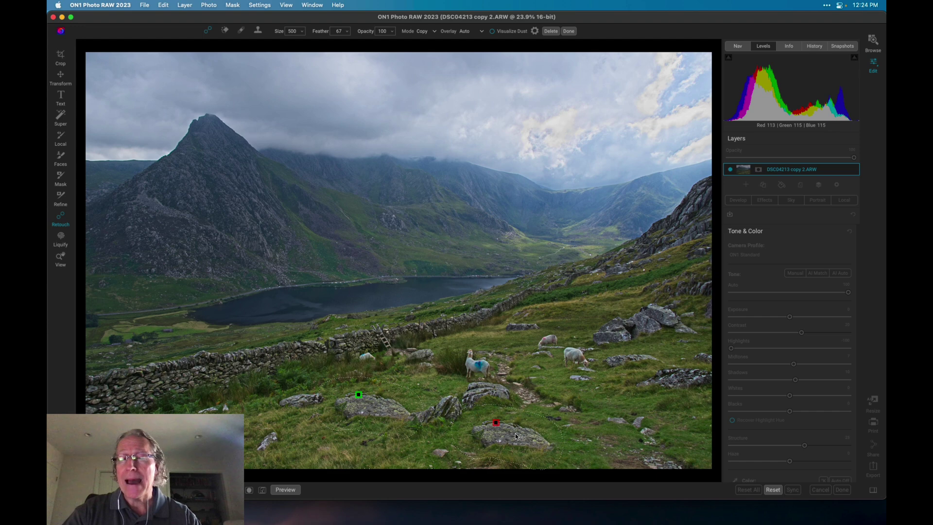
# - Shrink the copied rock slightly with its transform box and apply the retouch
pyautogui.click(516, 435)
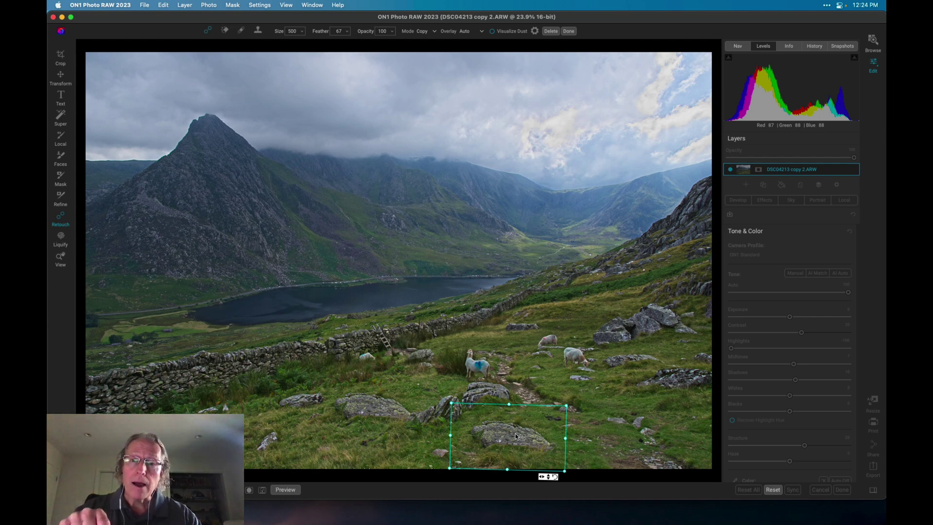
pyautogui.press('Return')
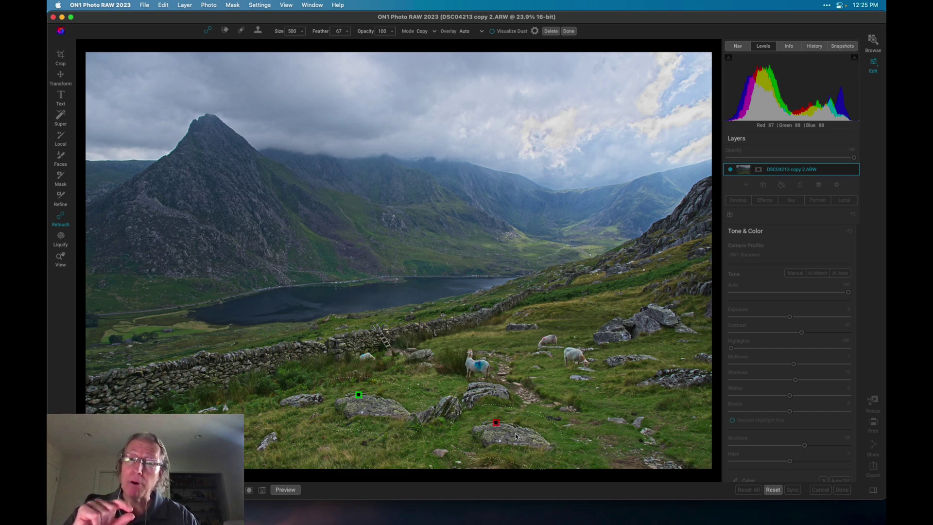
pyautogui.click(516, 436)
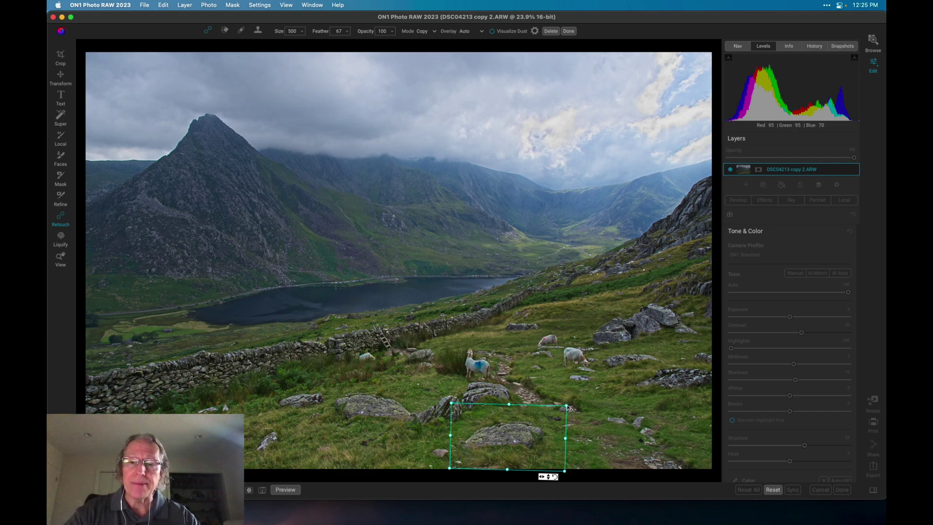
pyautogui.moveTo(568, 409)
pyautogui.mouseDown()
pyautogui.moveTo(551, 416)
pyautogui.moveTo(571, 410)
pyautogui.mouseUp()
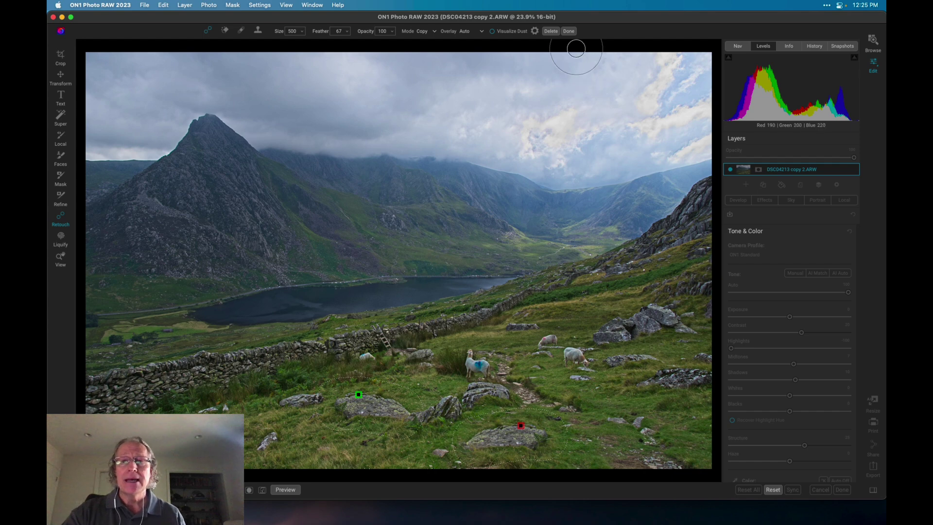
pyautogui.click(568, 31)
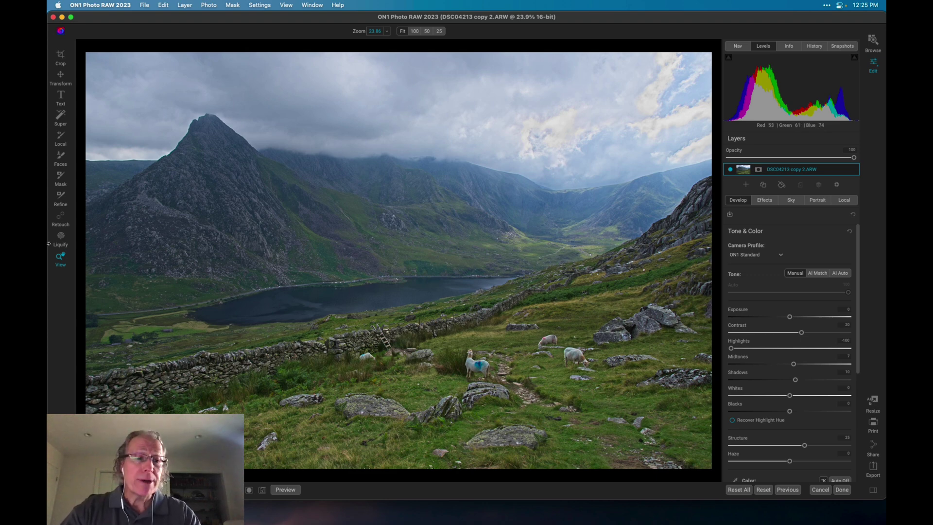
# - Choose the Retouch tool in Move mode and reduce the brush size from 500 to 350
pyautogui.click(60, 217)
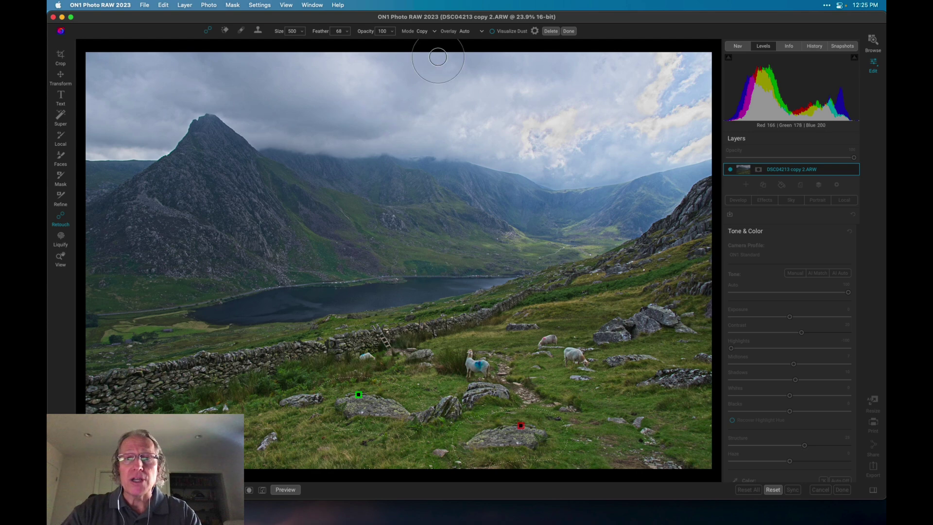
pyautogui.click(426, 31)
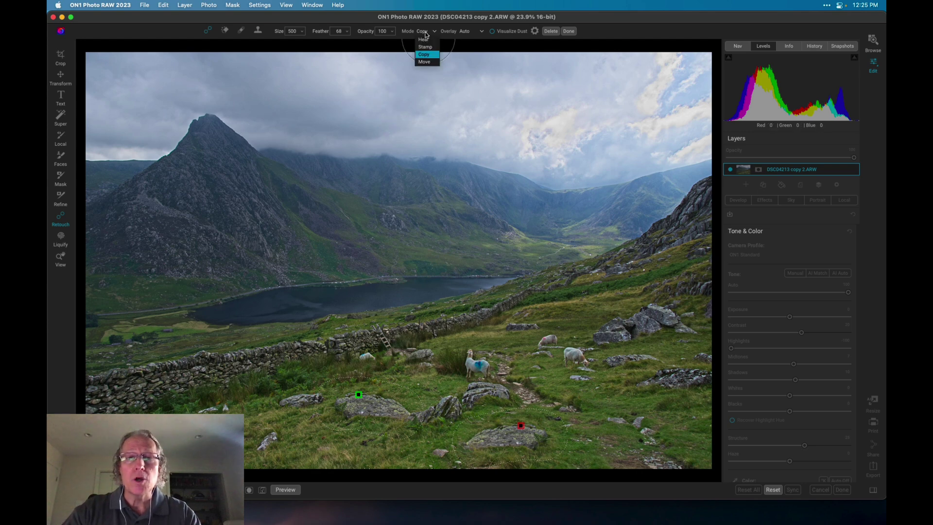
pyautogui.click(426, 64)
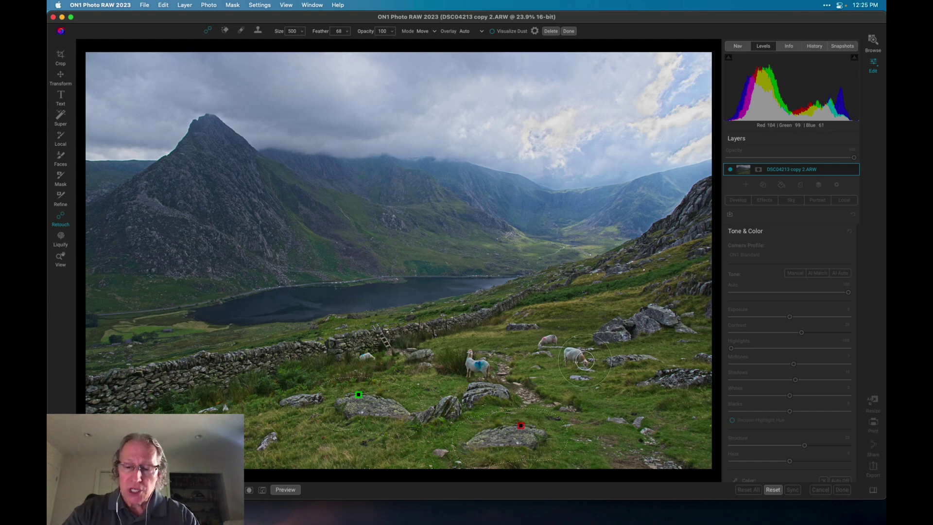
pyautogui.press('[')
pyautogui.press('[')
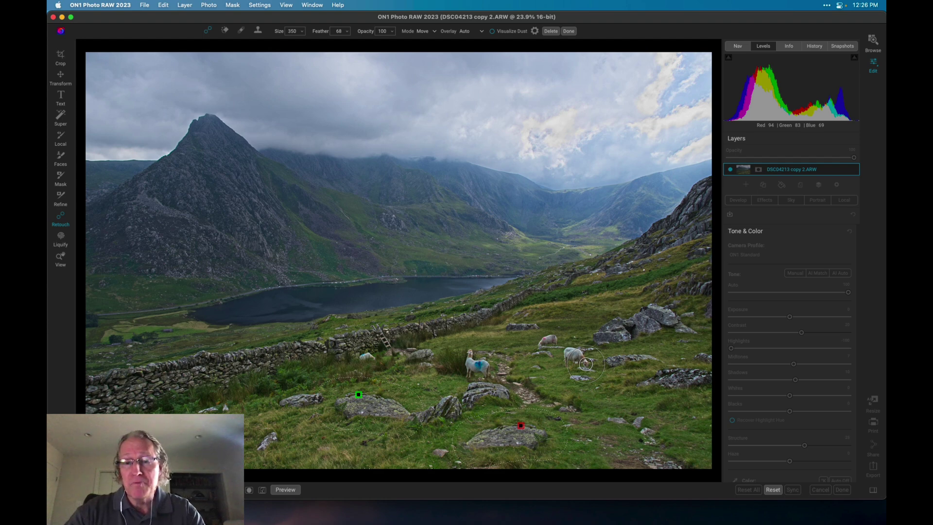
# - Paint the white sheep, move it down-right onto the grass, enlarge it slightly, and apply
pyautogui.moveTo(586, 364); pyautogui.dragTo(567, 355)
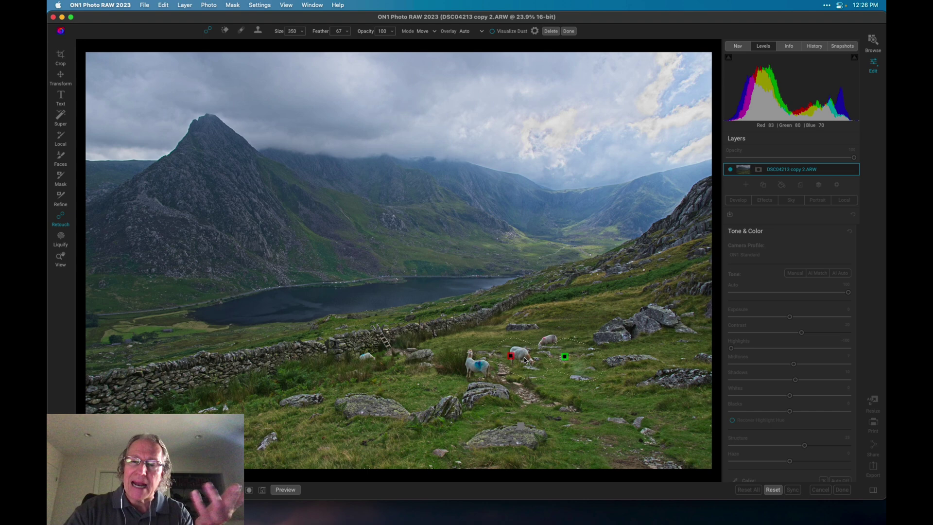
pyautogui.moveTo(525, 359); pyautogui.dragTo(614, 389)
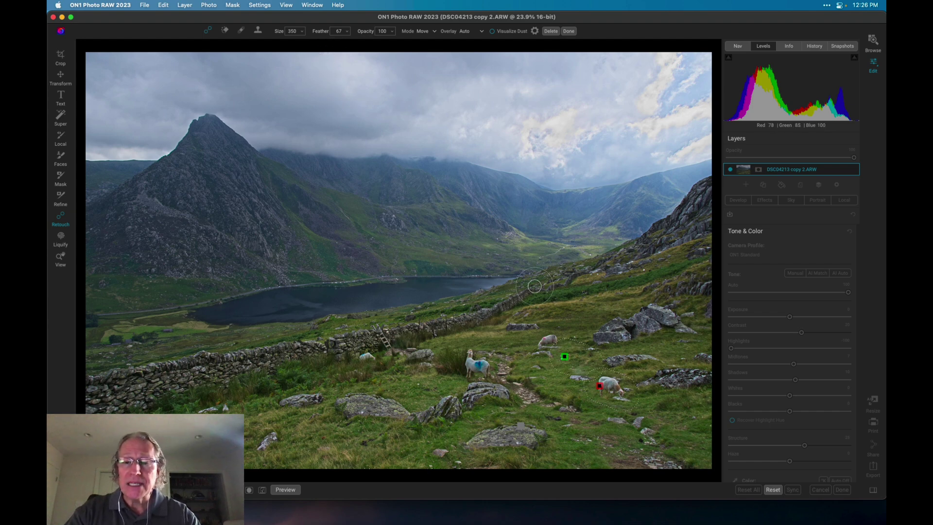
pyautogui.click(618, 395)
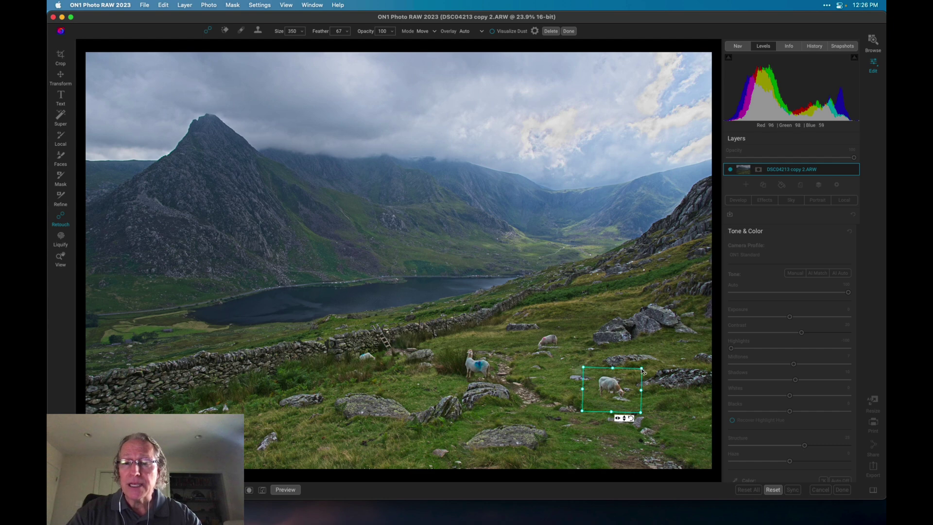
pyautogui.moveTo(642, 371); pyautogui.dragTo(645, 366)
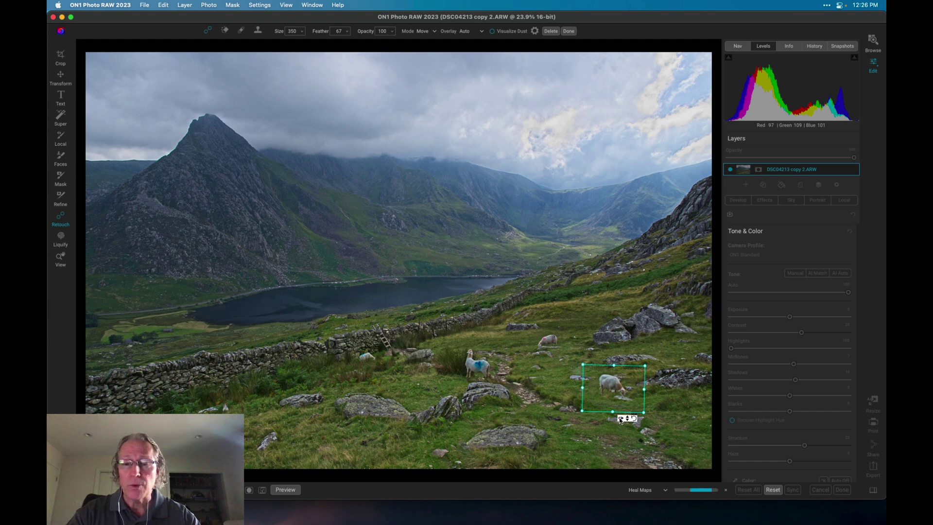
pyautogui.click(620, 418)
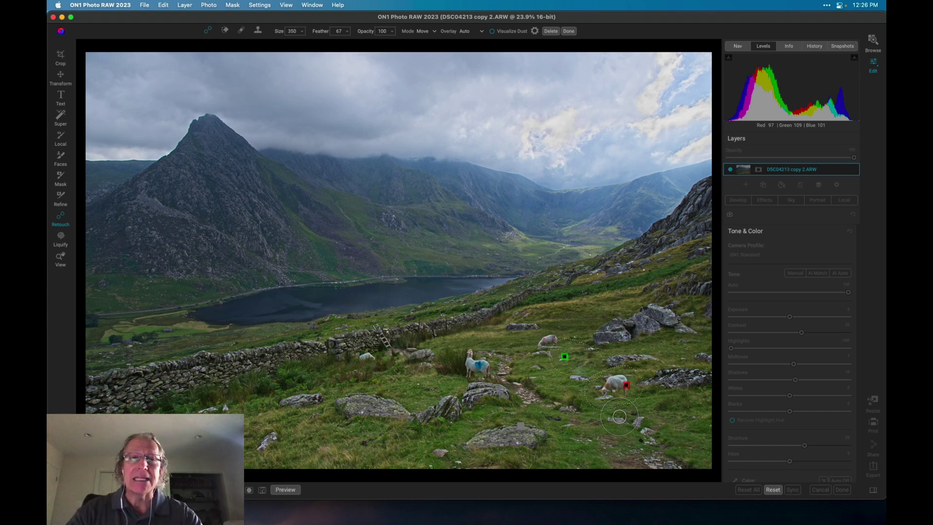
pyautogui.click(615, 385)
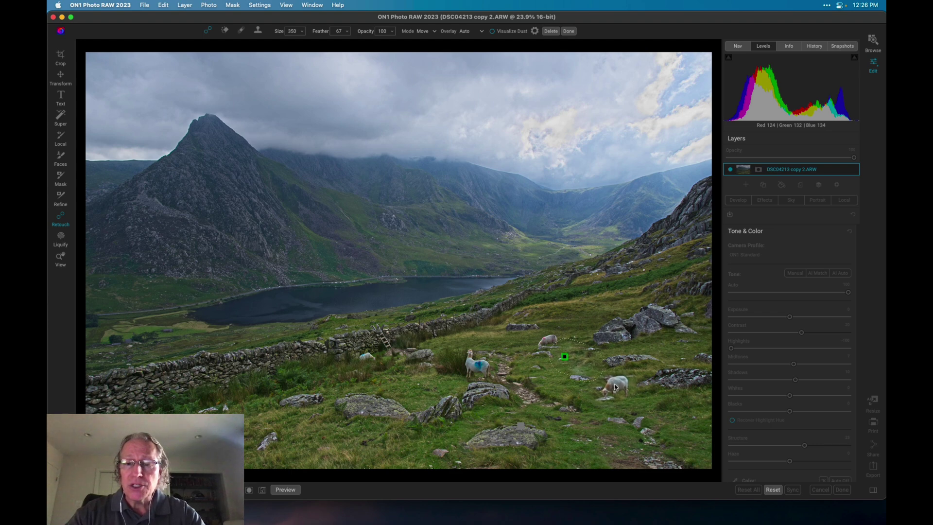
pyautogui.click(569, 31)
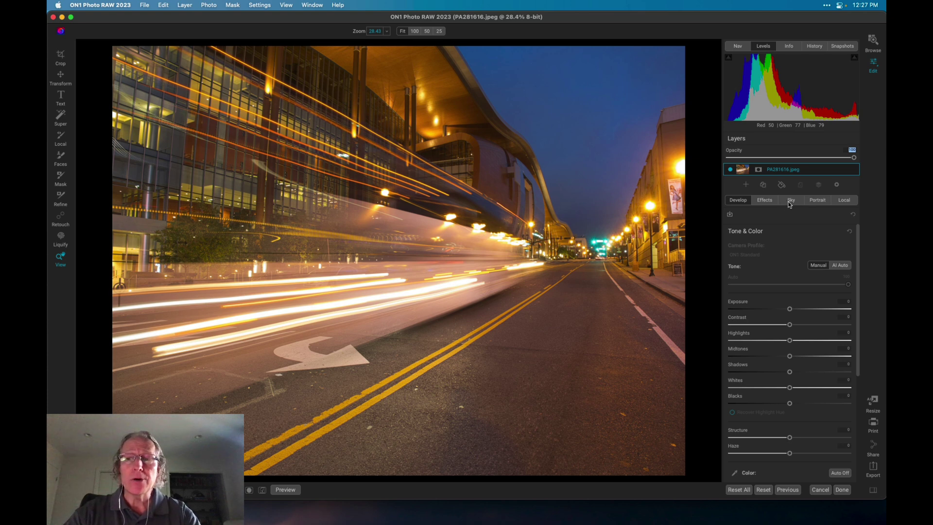
# - Replace the night street's sky with the Sky Swap AI sunset, Sunset 022
pyautogui.click(790, 201)
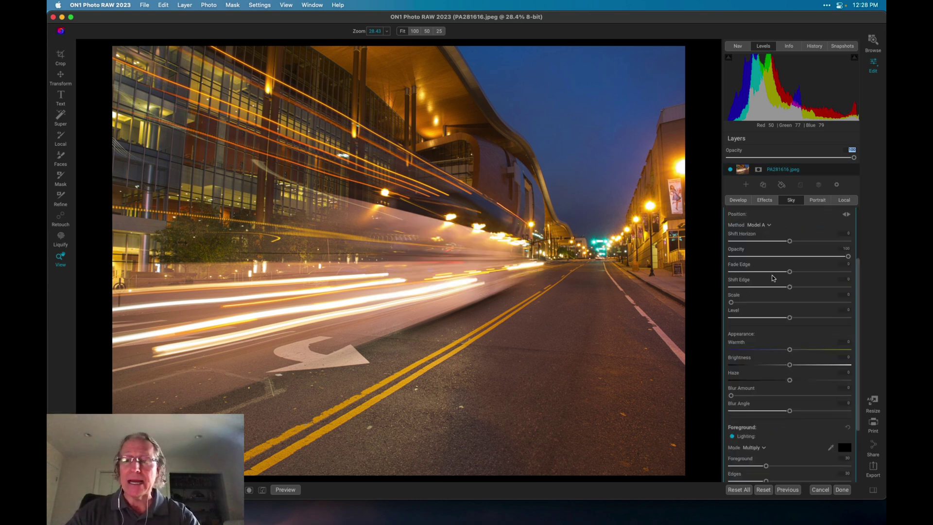
pyautogui.scroll(5, 773, 279)
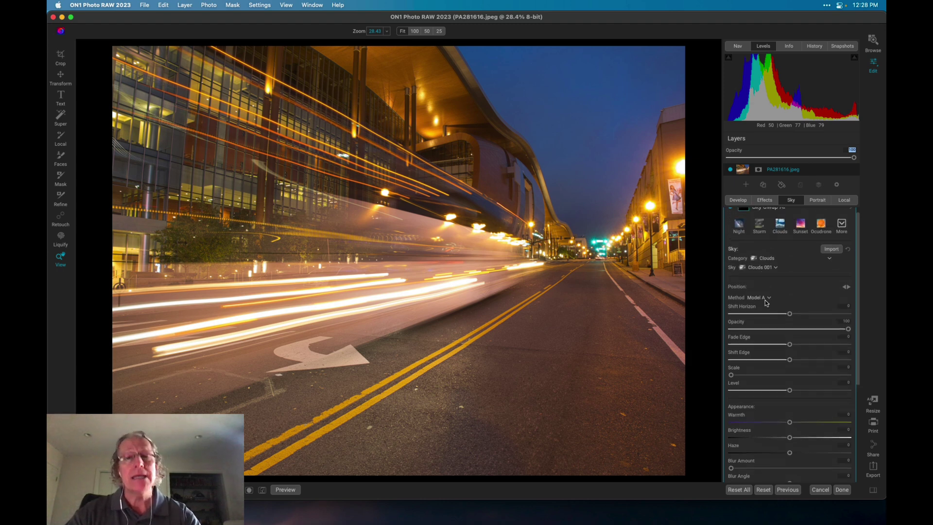
pyautogui.click(801, 231)
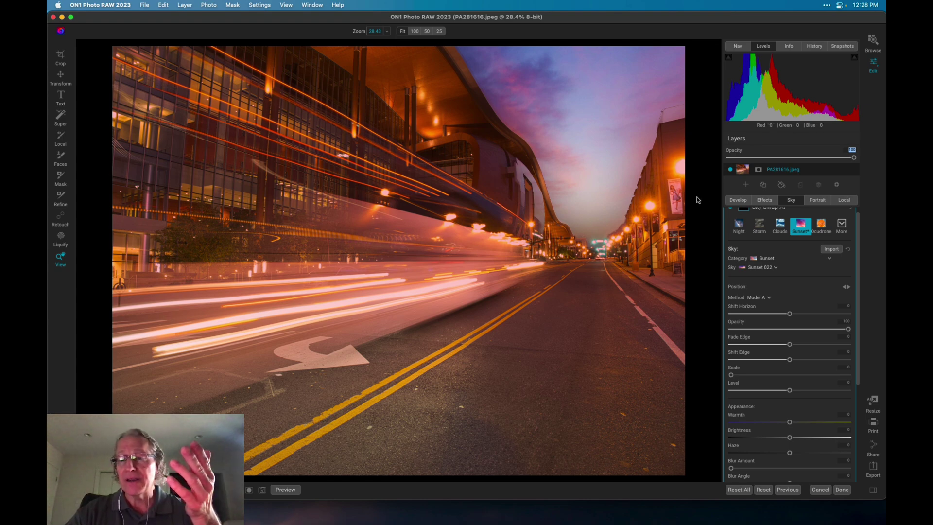
pyautogui.scroll(1, 730, 225)
# - Toggle the sky swap off and on to compare, then set sky blending to Model B
pyautogui.click(730, 215)
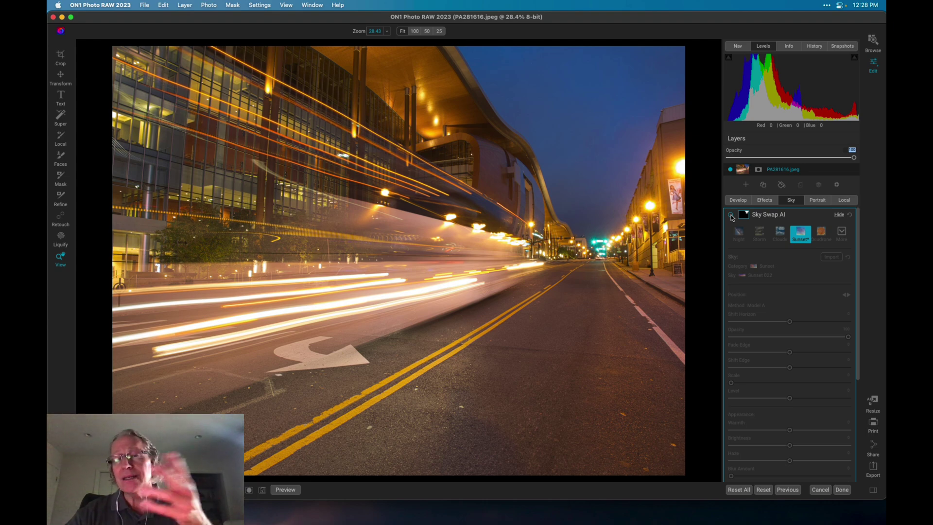
pyautogui.click(730, 215)
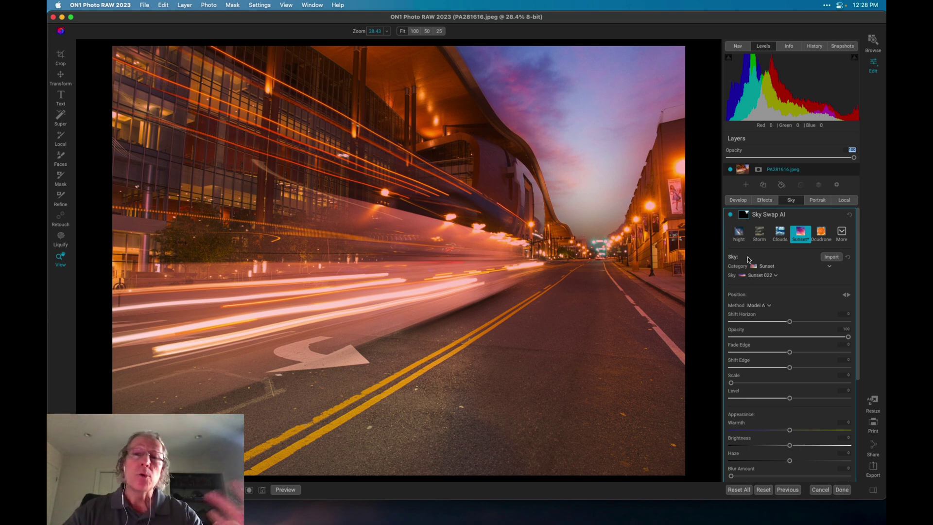
pyautogui.click(761, 310)
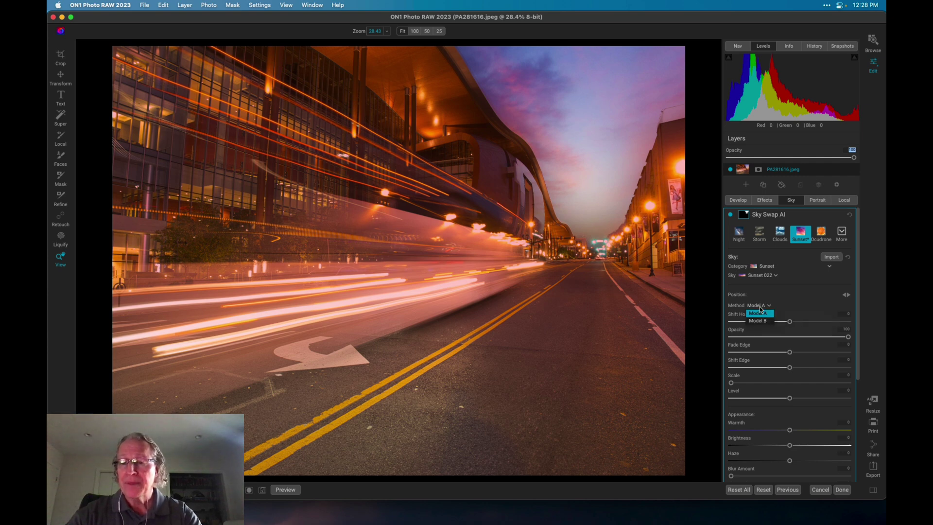
pyautogui.click(761, 322)
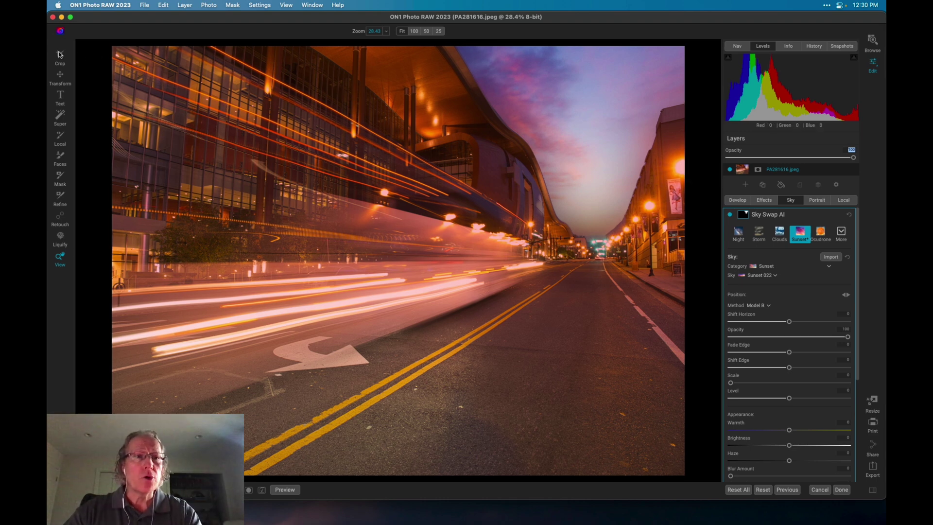
# - Start cropping the photo with the aspect ratio set to Original Ratio
pyautogui.click(60, 55)
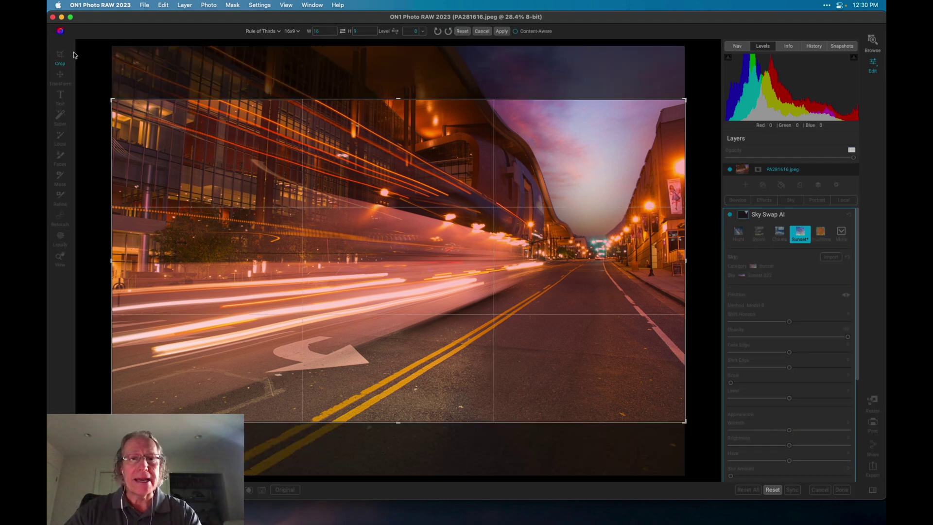
pyautogui.click(292, 31)
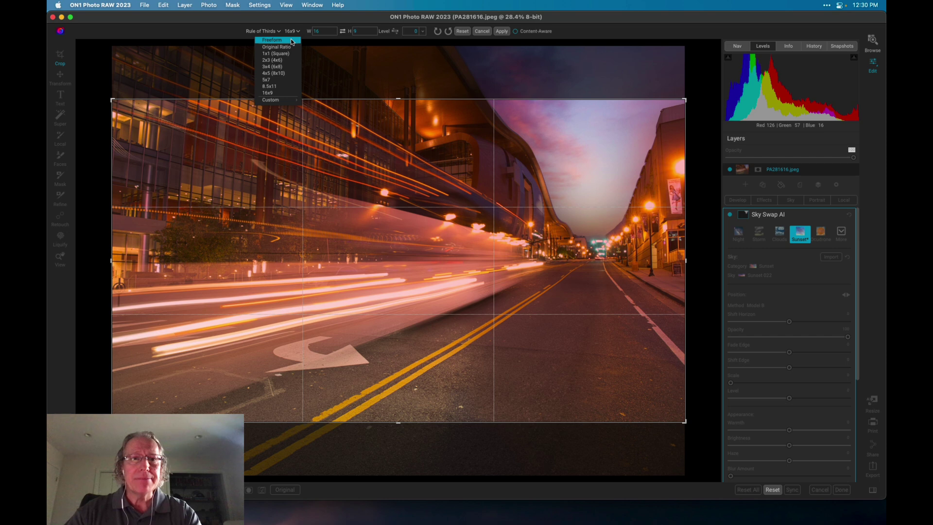
pyautogui.click(291, 49)
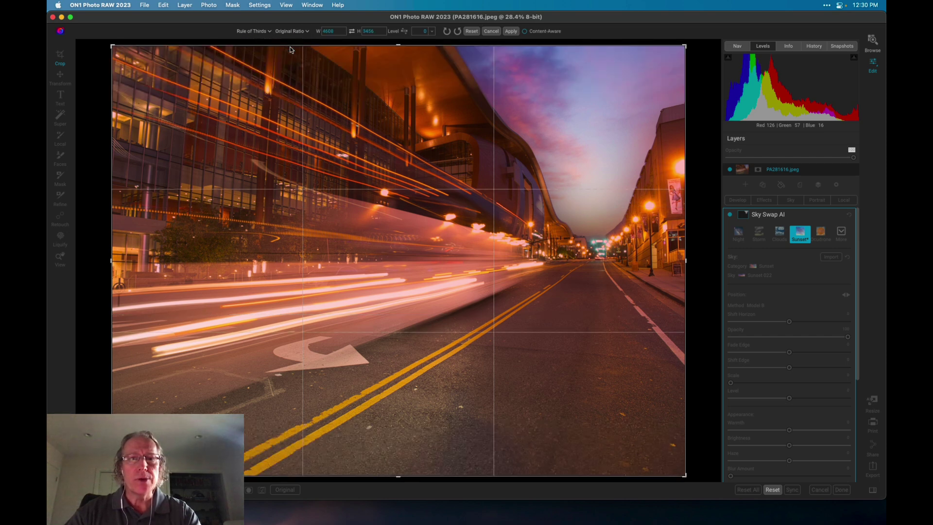
# - Try the Grid, Diagonal and Triangles crop guide overlays in turn
pyautogui.click(262, 32)
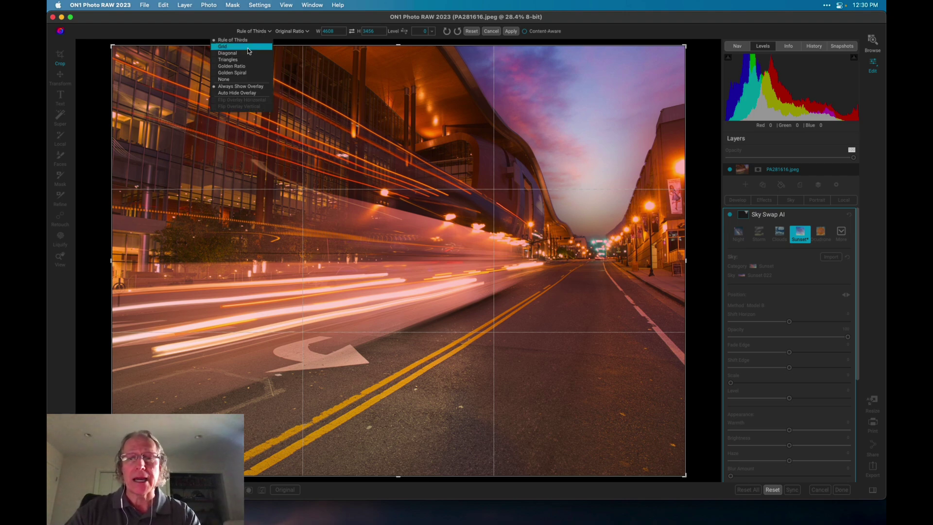
pyautogui.click(247, 49)
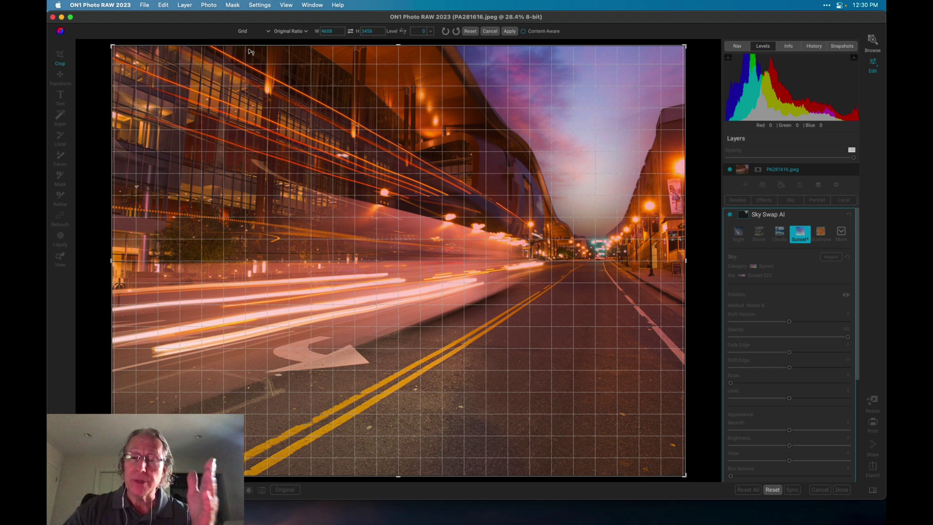
pyautogui.click(246, 34)
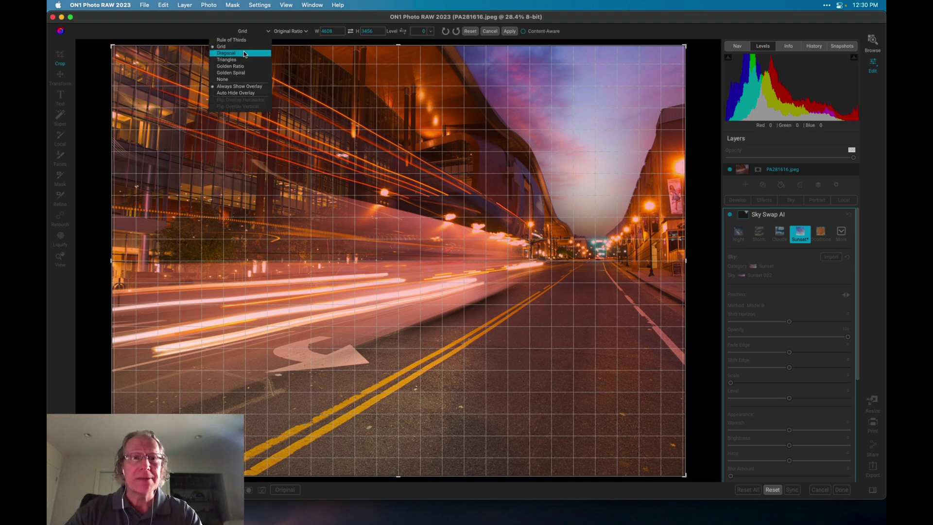
pyautogui.click(243, 52)
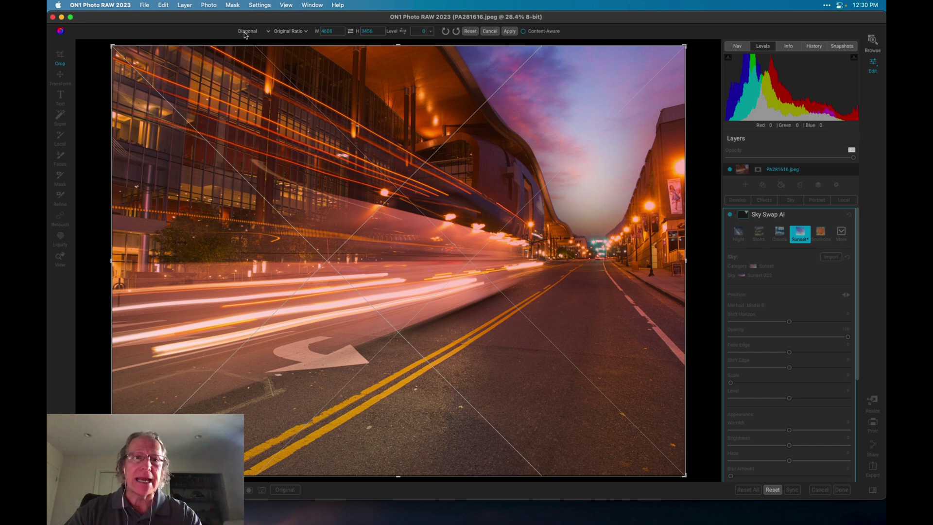
pyautogui.click(244, 32)
pyautogui.click(244, 59)
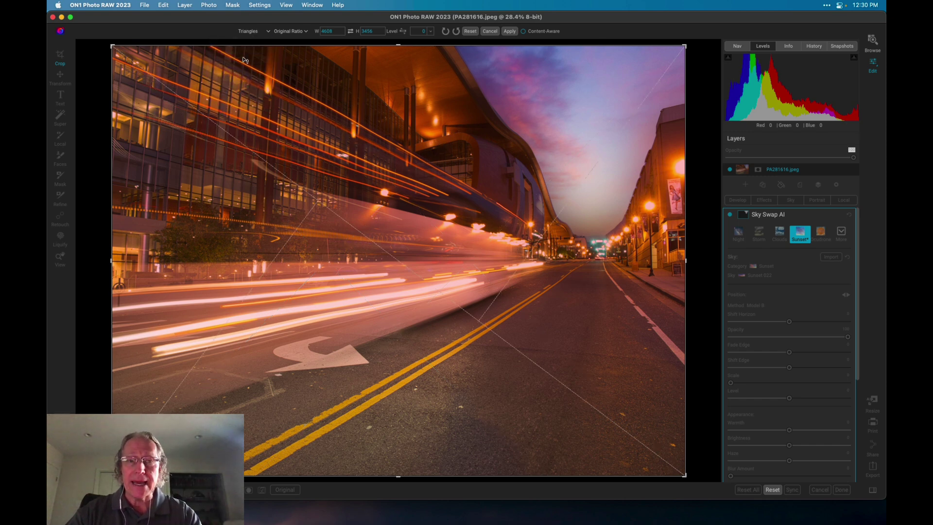
pyautogui.click(253, 30)
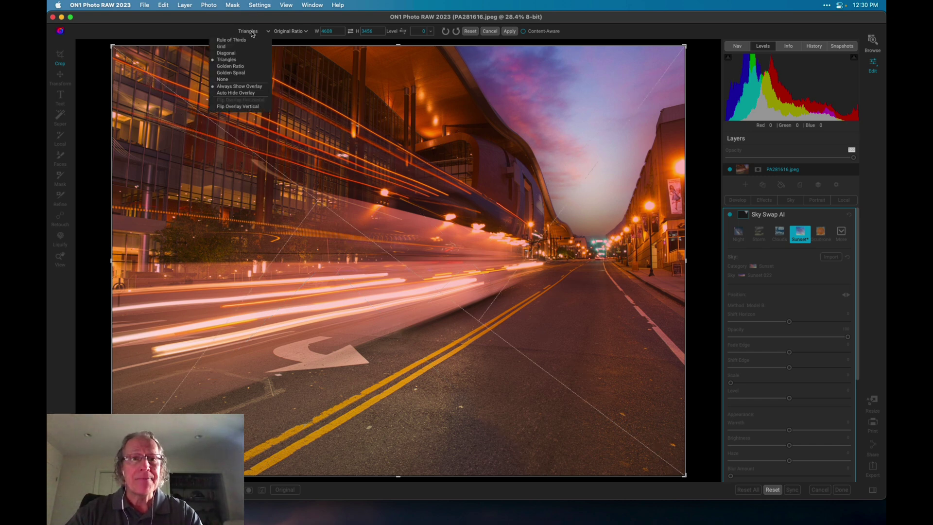
# - Compare Golden Ratio, Golden Spiral and None overlays, ending on Golden Spiral
pyautogui.click(249, 66)
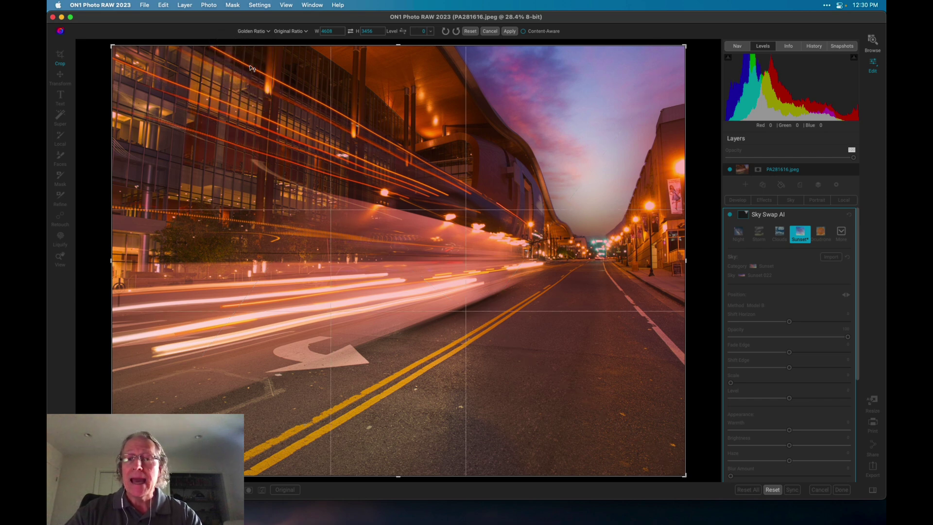
pyautogui.click(256, 30)
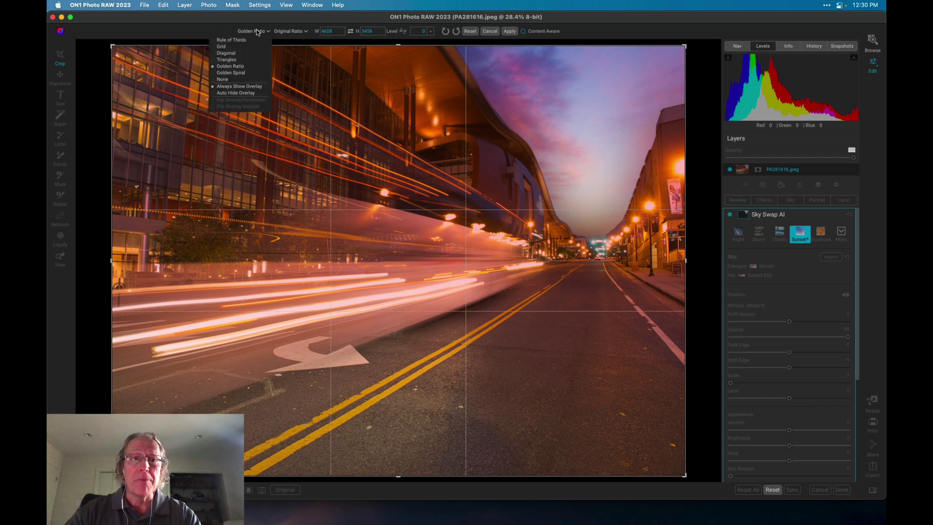
pyautogui.click(252, 72)
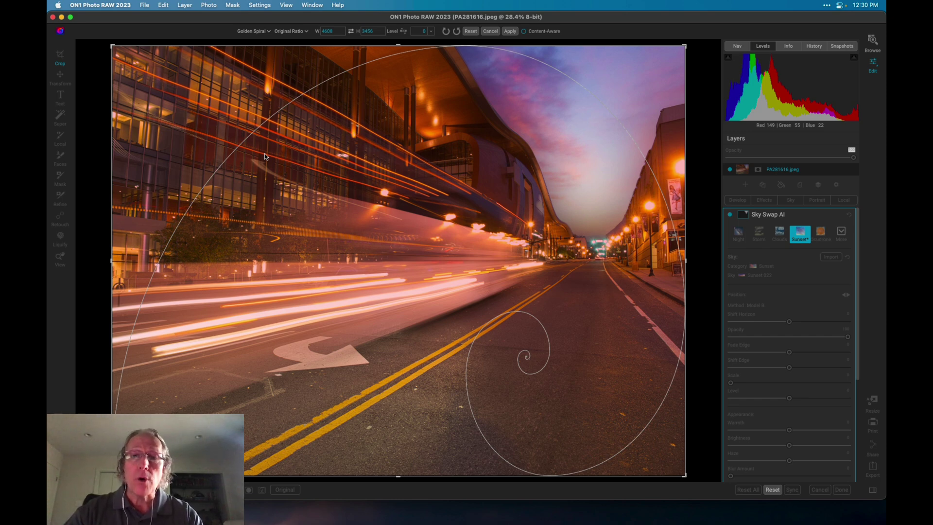
pyautogui.click(253, 32)
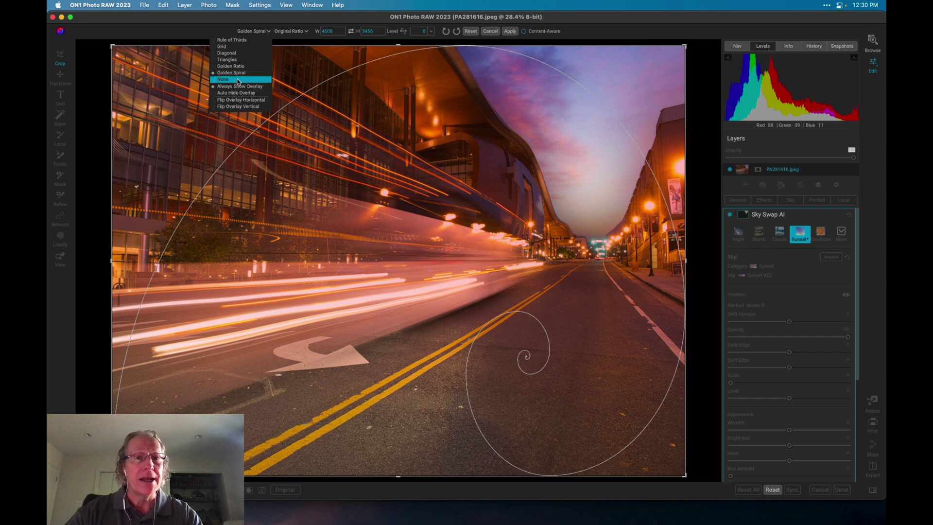
pyautogui.click(239, 80)
pyautogui.click(245, 32)
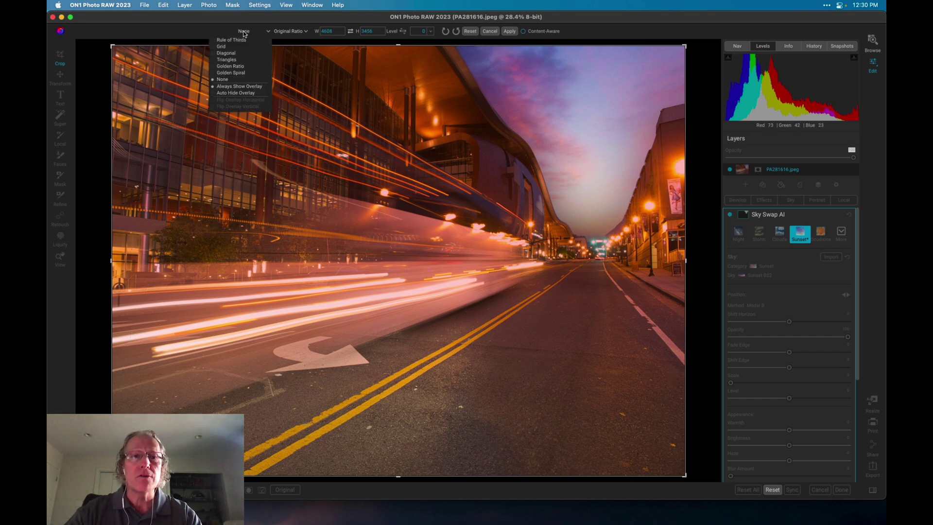
pyautogui.click(230, 67)
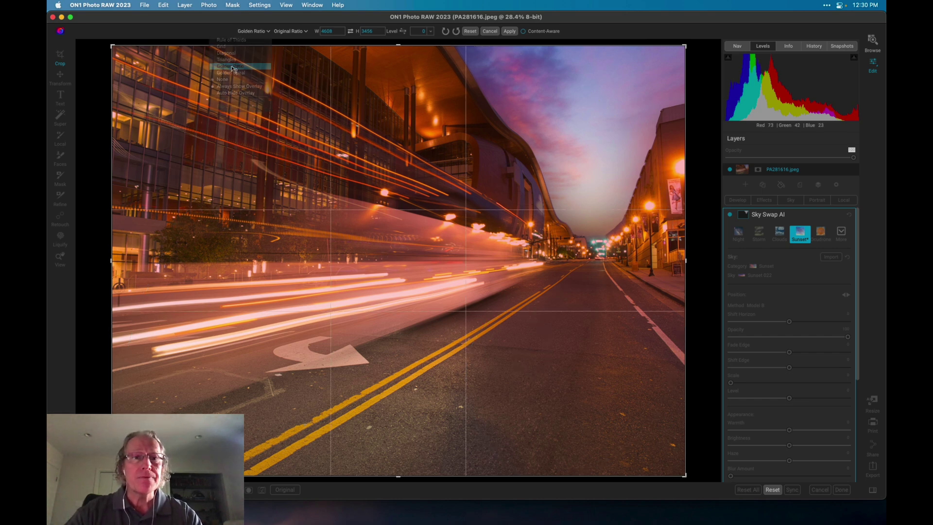
pyautogui.click(250, 31)
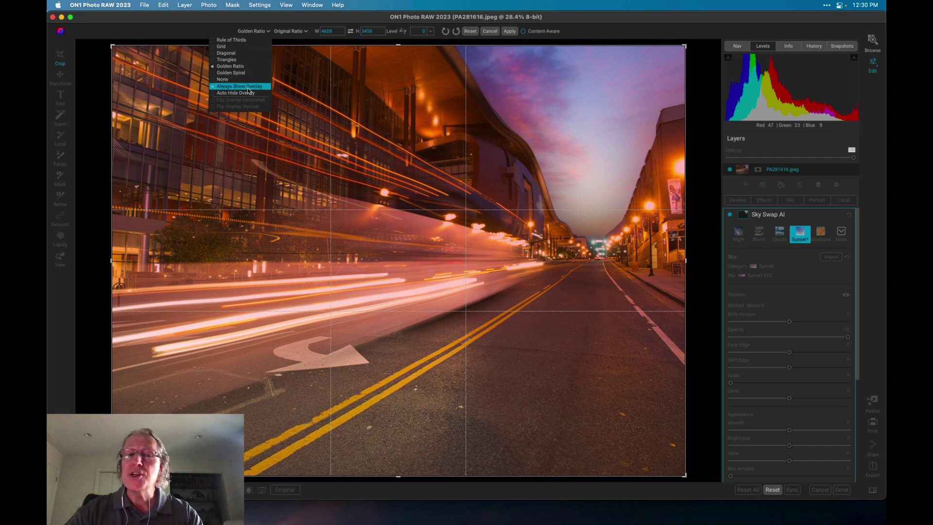
pyautogui.click(231, 73)
# - Flip the golden spiral horizontally and vertically, leaving the ratio at Original Ratio
pyautogui.click(252, 31)
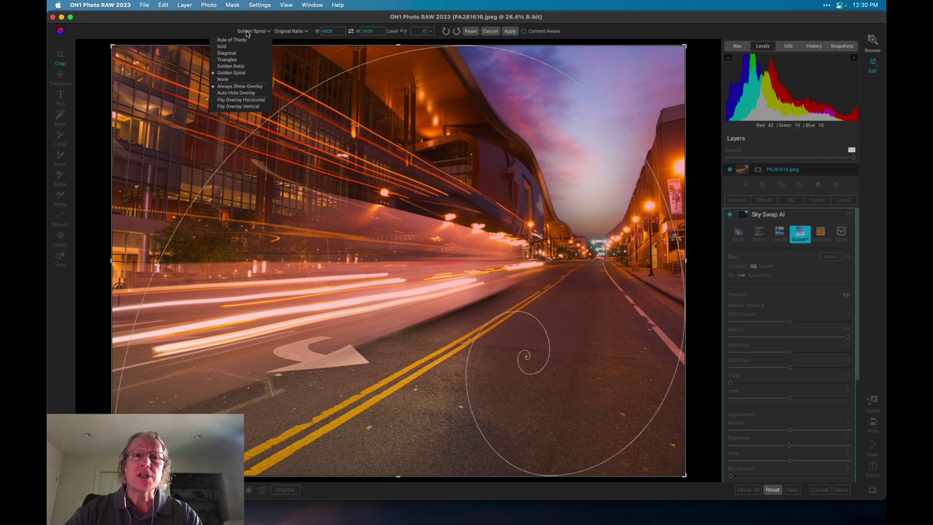
pyautogui.click(242, 100)
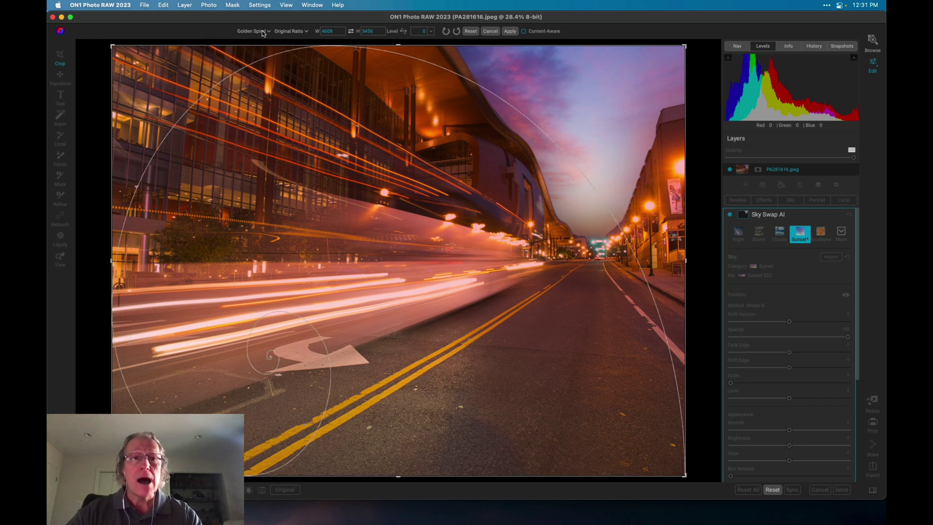
pyautogui.click(263, 34)
pyautogui.click(243, 112)
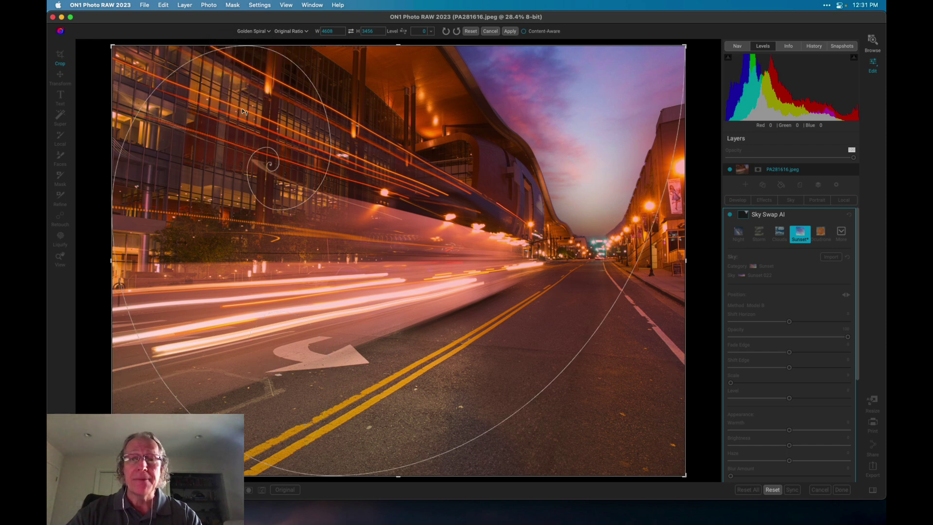
pyautogui.click(254, 31)
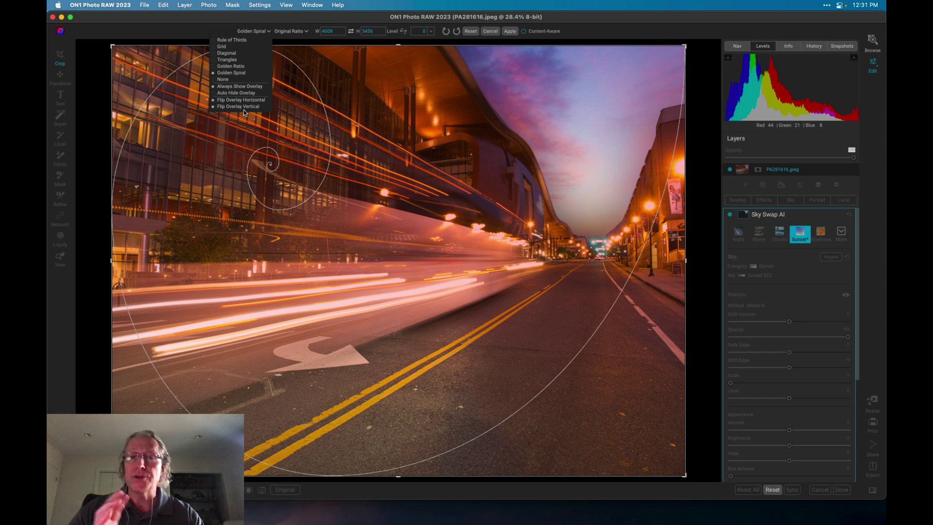
pyautogui.click(232, 32)
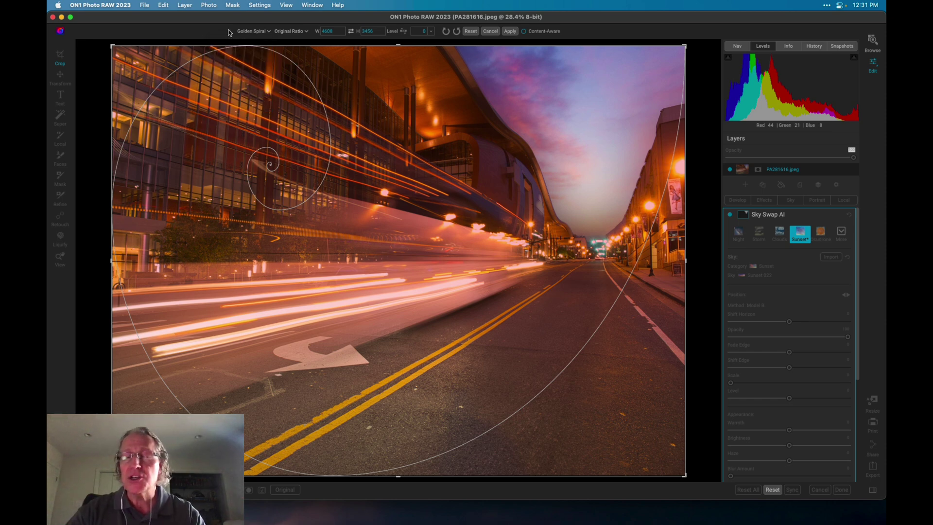
pyautogui.click(290, 32)
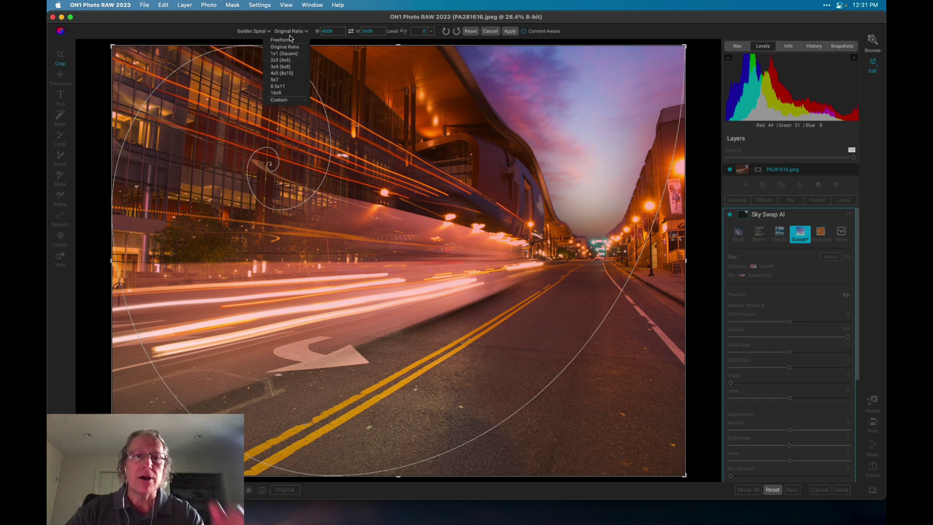
pyautogui.click(291, 31)
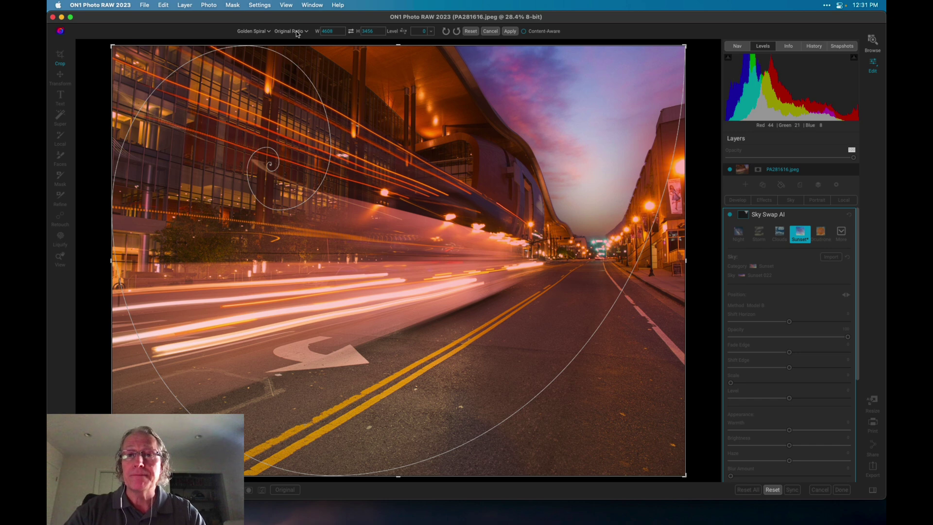
# - Exit cropping without applying it with Z, and keep Preferences' interface font size at Small
pyautogui.press('z')
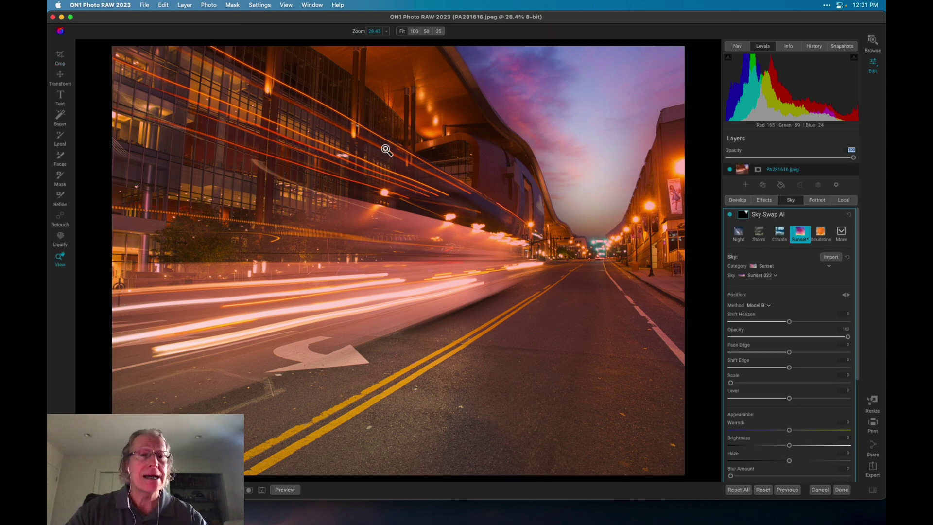
pyautogui.click(99, 5)
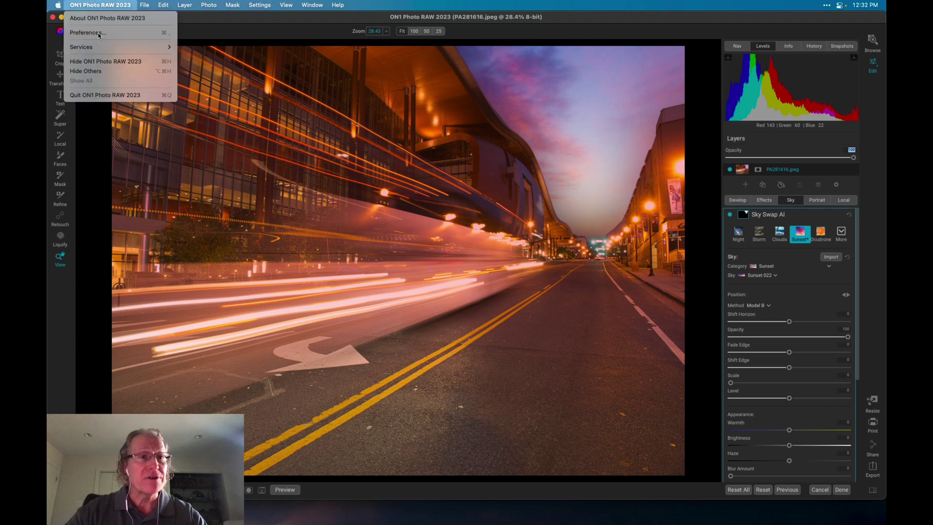
pyautogui.click(99, 33)
pyautogui.click(422, 156)
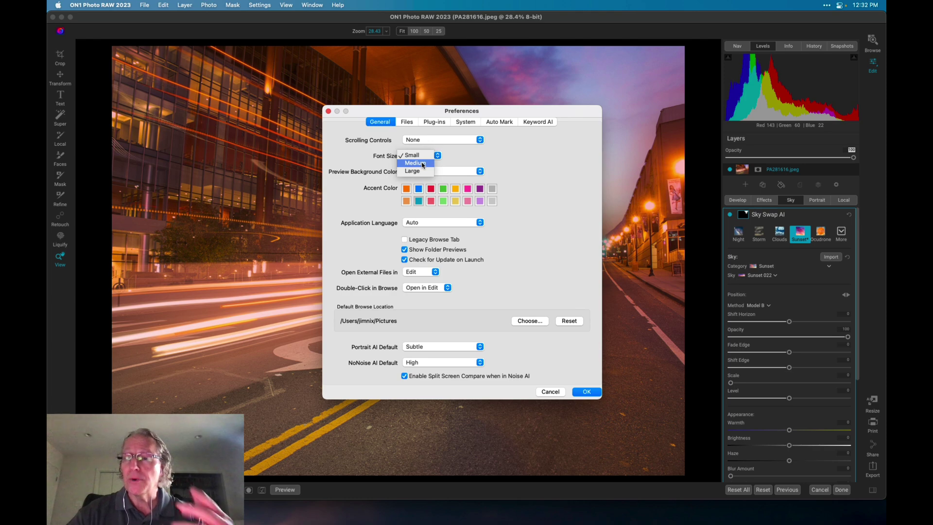
pyautogui.click(514, 198)
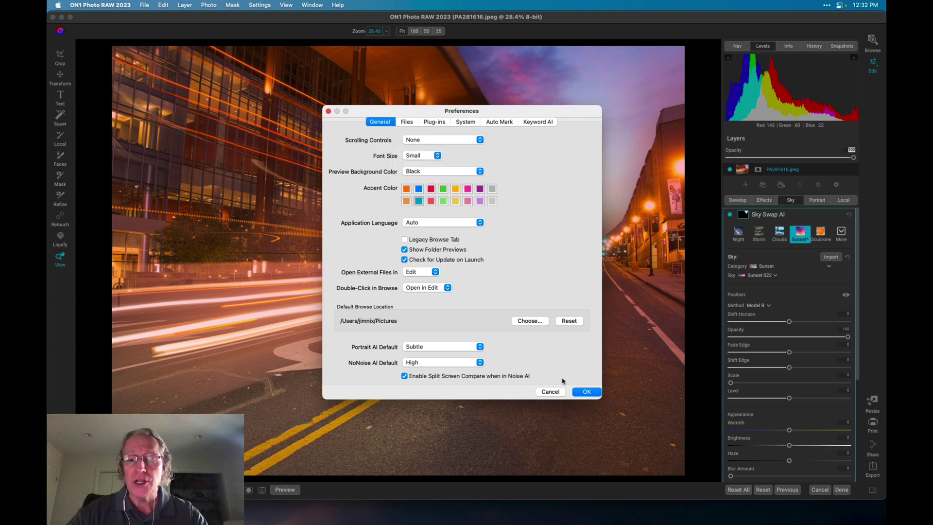
pyautogui.click(582, 394)
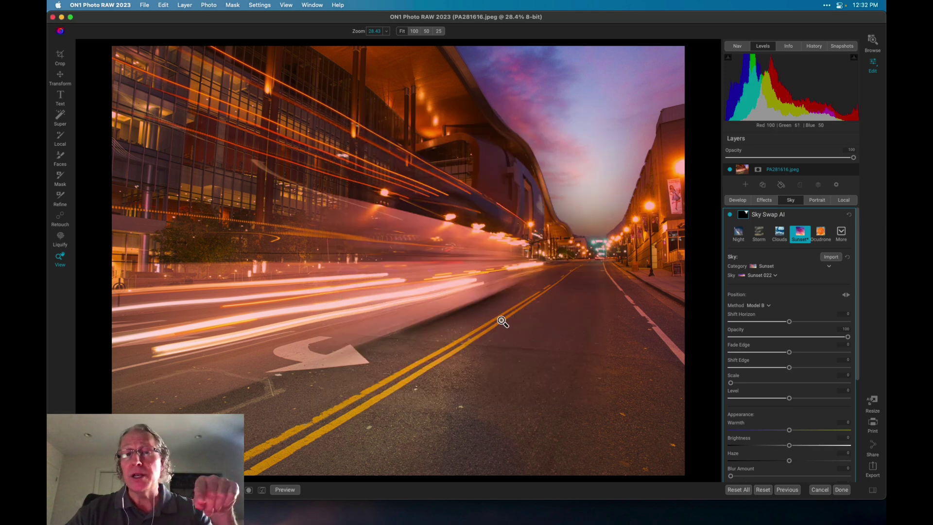